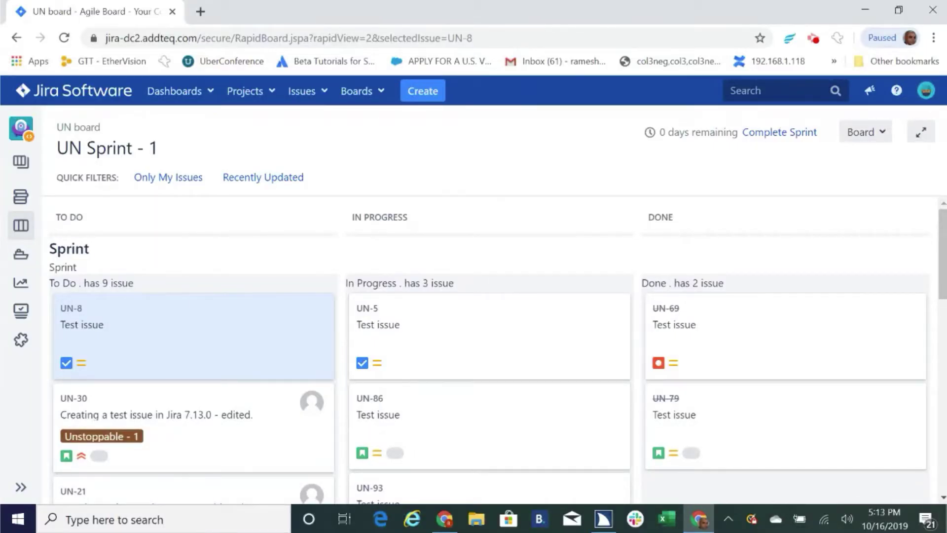
# Find the UN-8 link in the board's links list and open its detail panel.
pyautogui.press('Insert+F7')
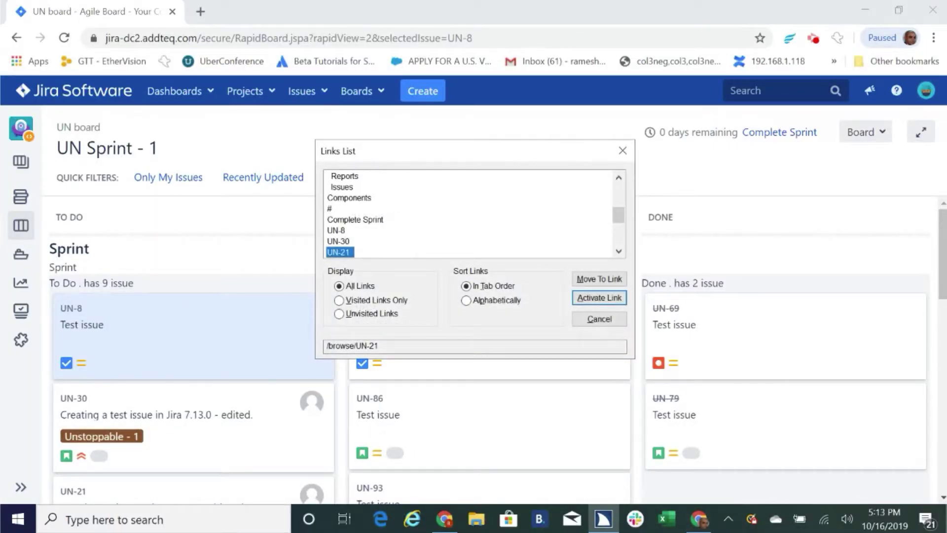
pyautogui.press('Down')
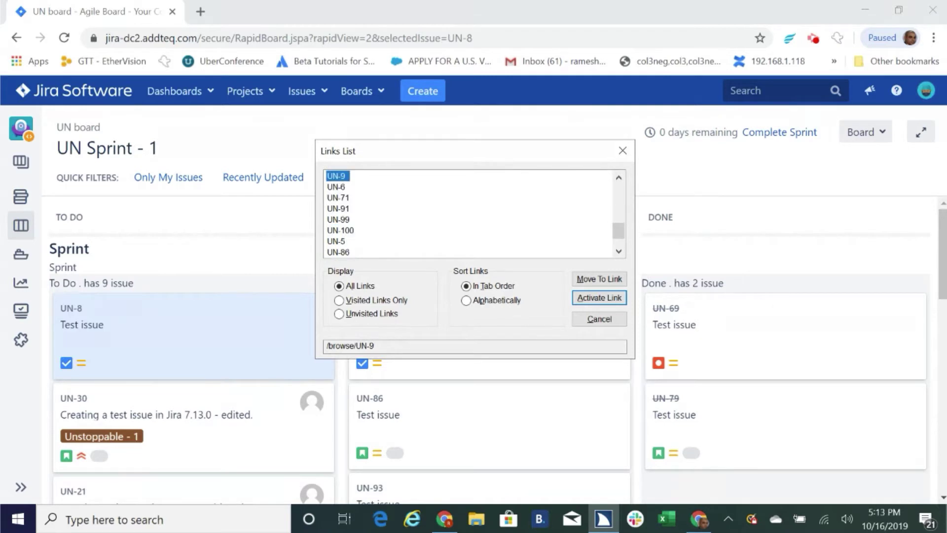
pyautogui.press('pagedown')
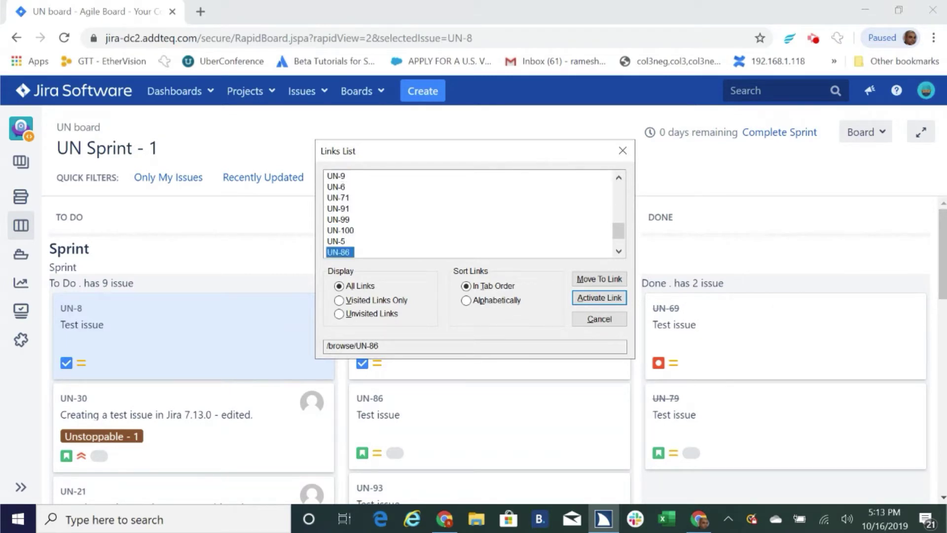
pyautogui.press('Down')
pyautogui.press('Down')
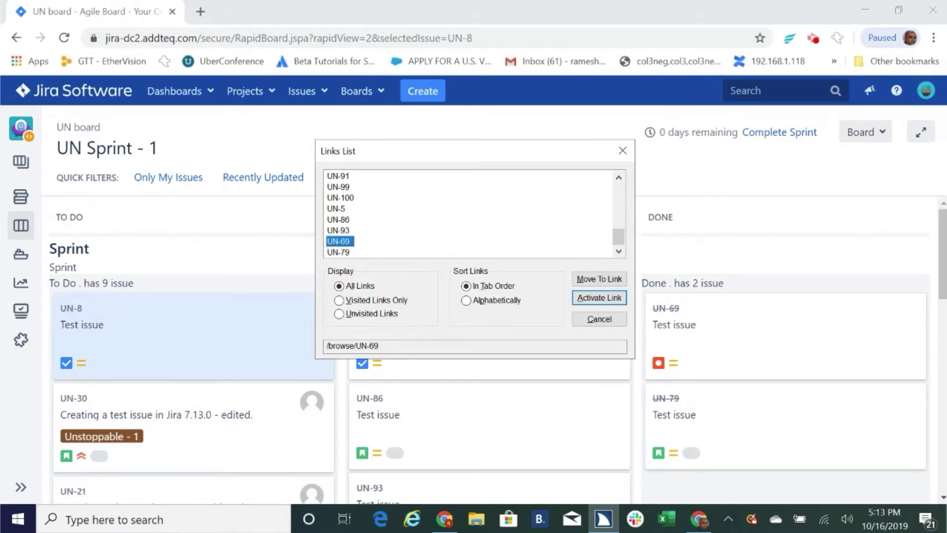
pyautogui.press('pageup')
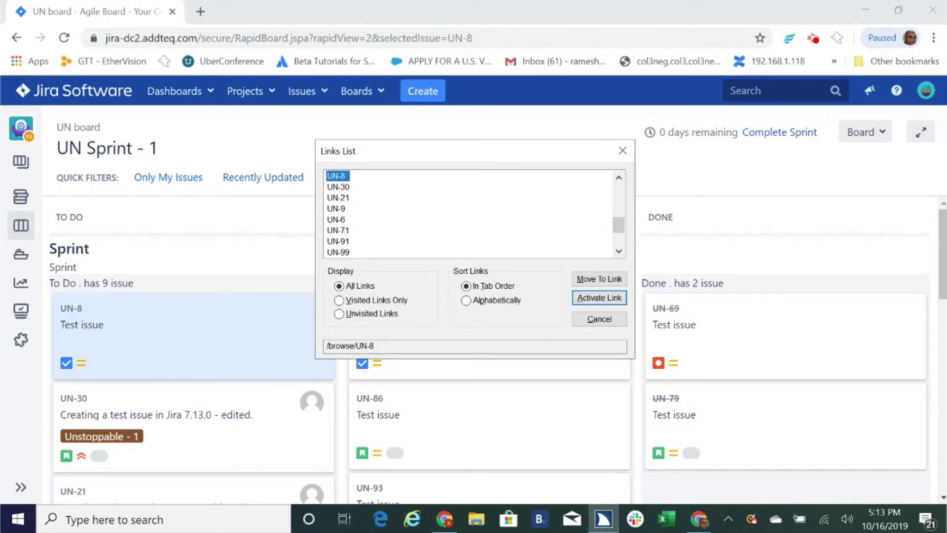
pyautogui.press('Tab')
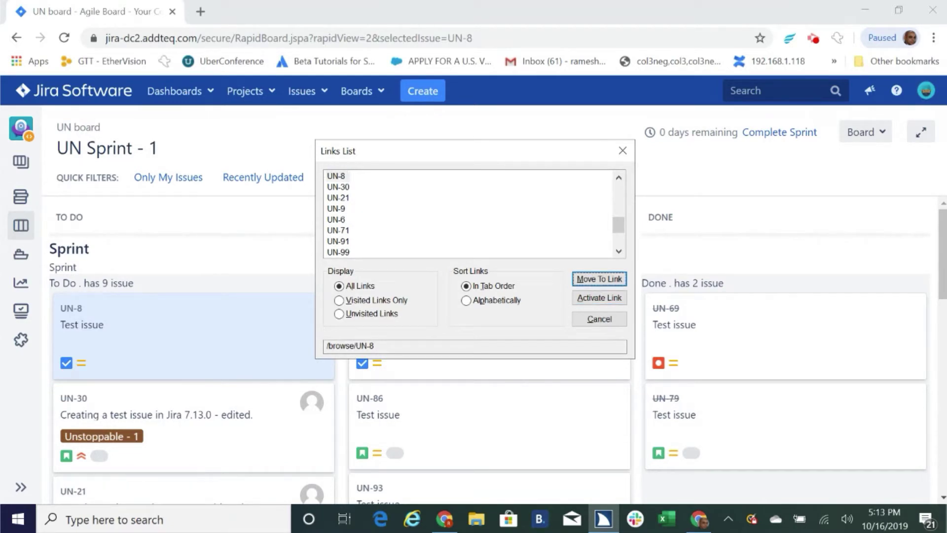
pyautogui.press('Return')
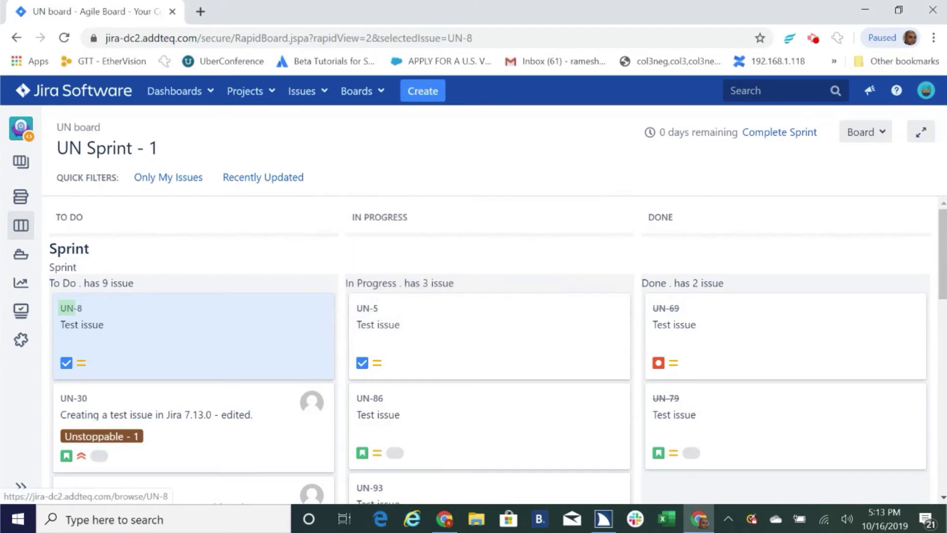
pyautogui.press('Return')
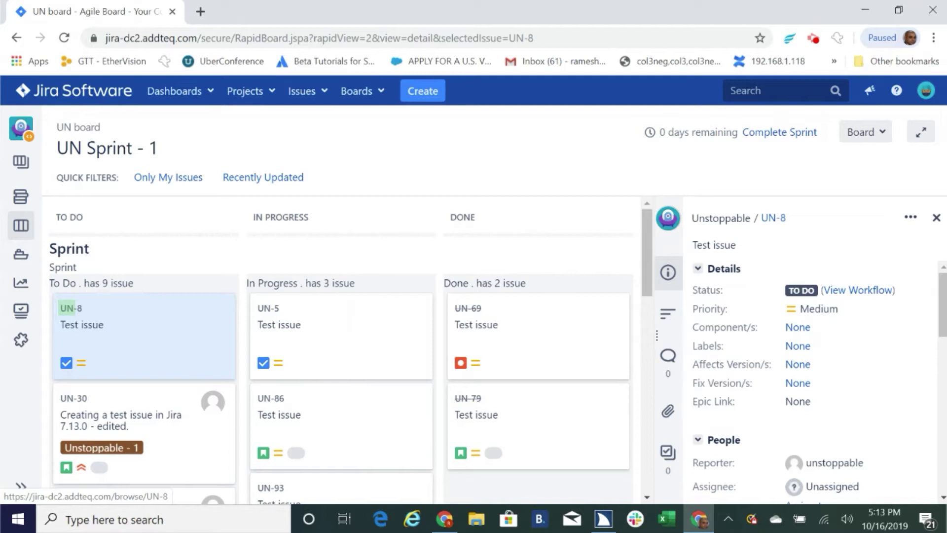
# Move focus to UN-8's issue actions button using the form-field list.
pyautogui.press('Insert+F5')
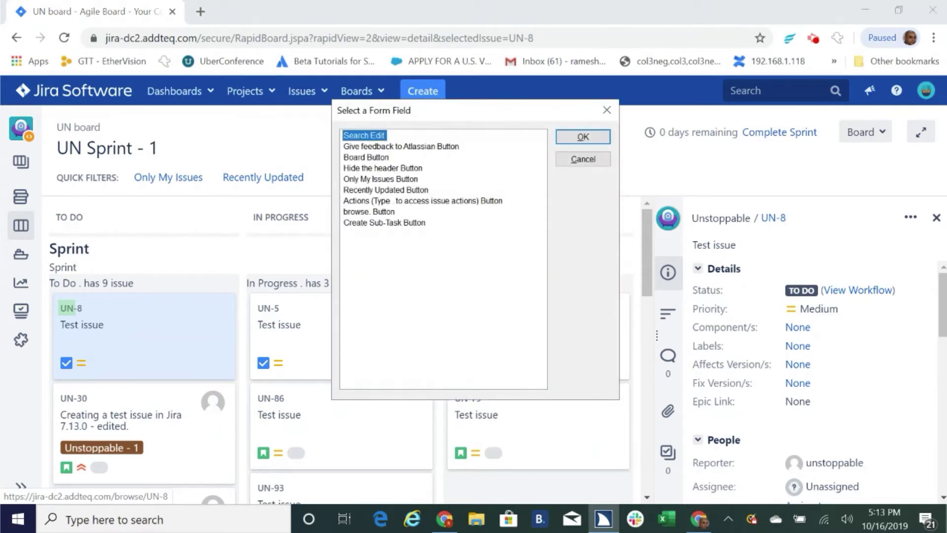
pyautogui.press('a')
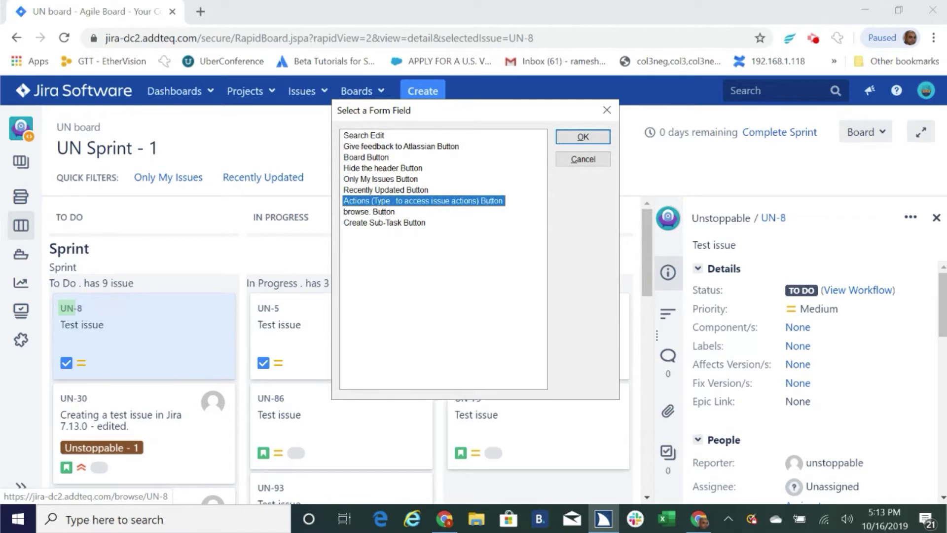
pyautogui.press('Return')
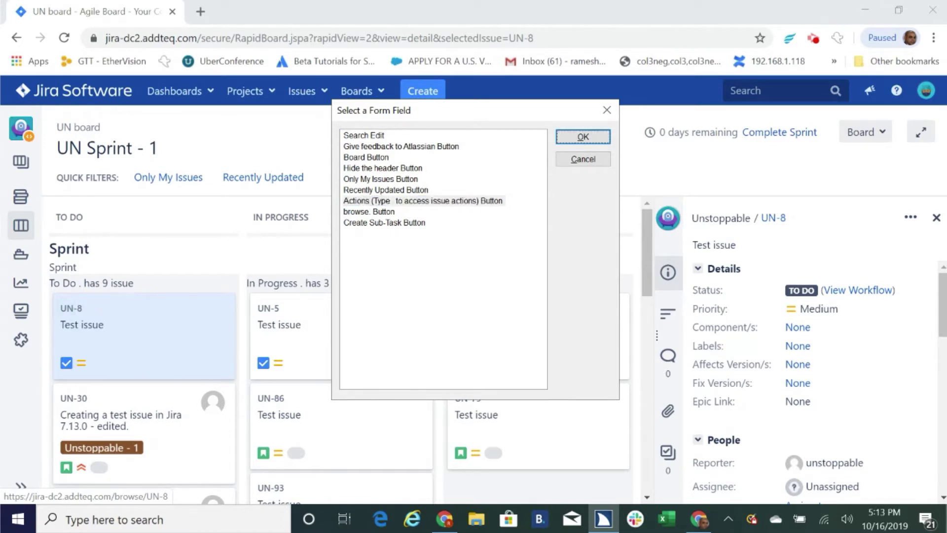
pyautogui.press('Return')
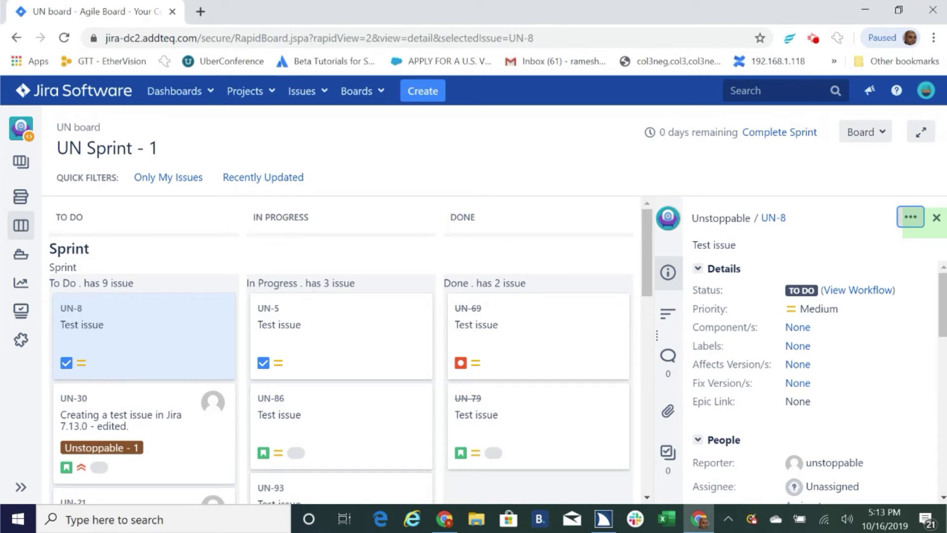
# From UN-8's actions menu, choose More Actions… to open the Operations dialog.
pyautogui.press('Return')
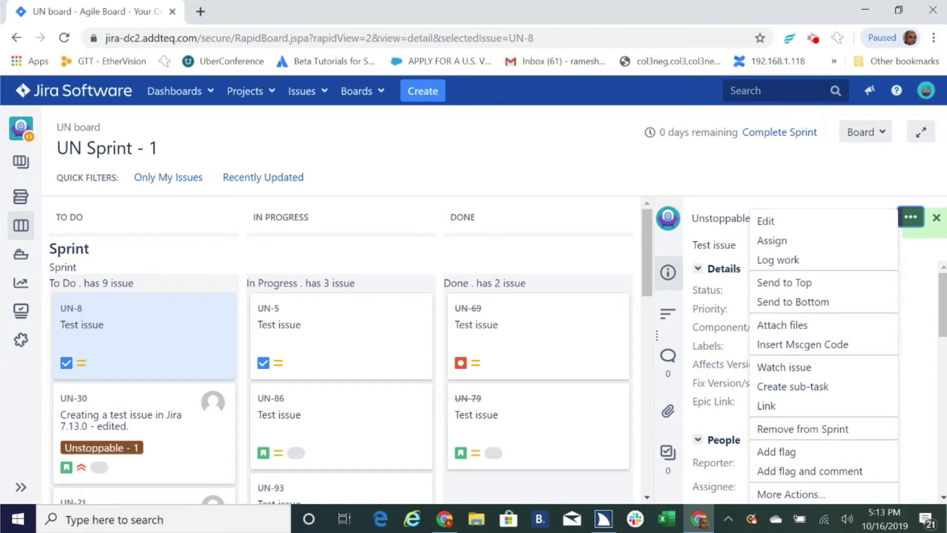
pyautogui.press('Down')
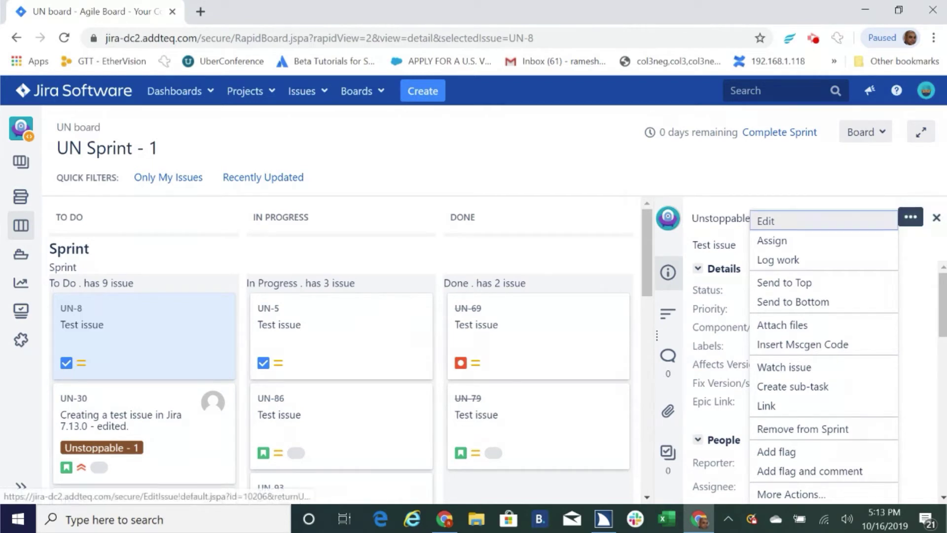
pyautogui.press('Down')
pyautogui.press('Down')
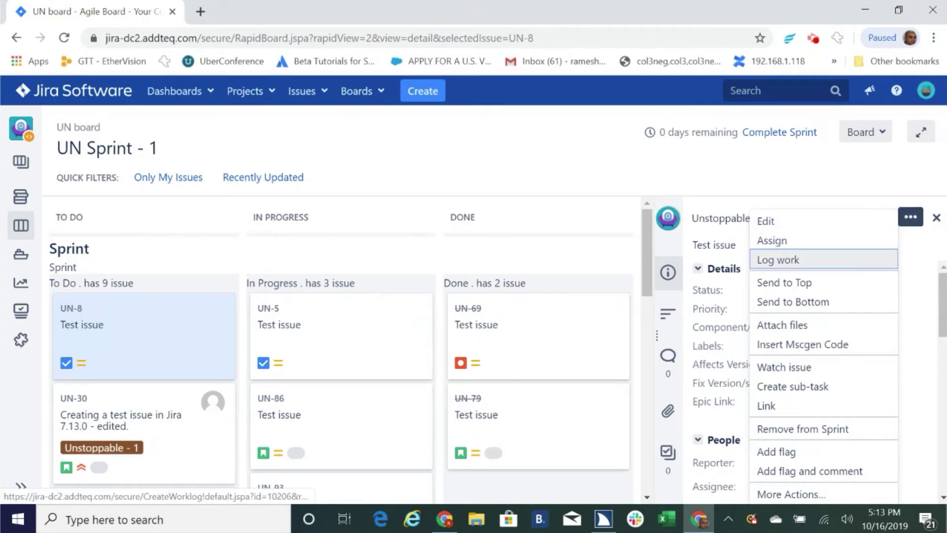
pyautogui.press('Down')
pyautogui.press('Down')
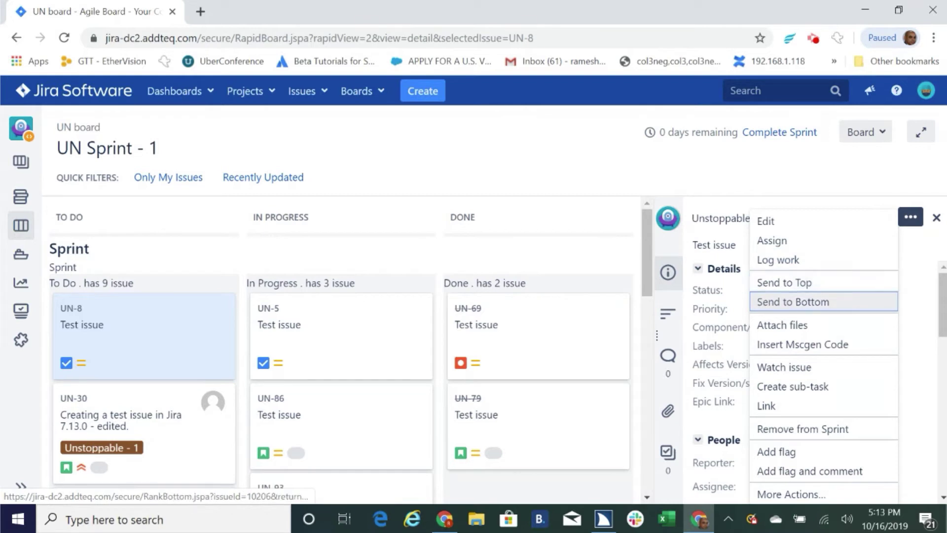
pyautogui.press('Down')
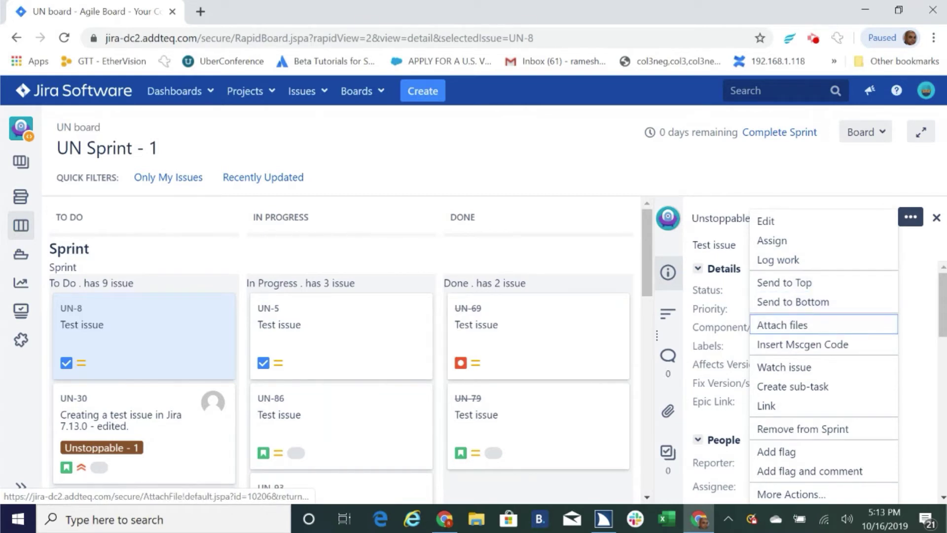
pyautogui.press('Down')
pyautogui.press('Down')
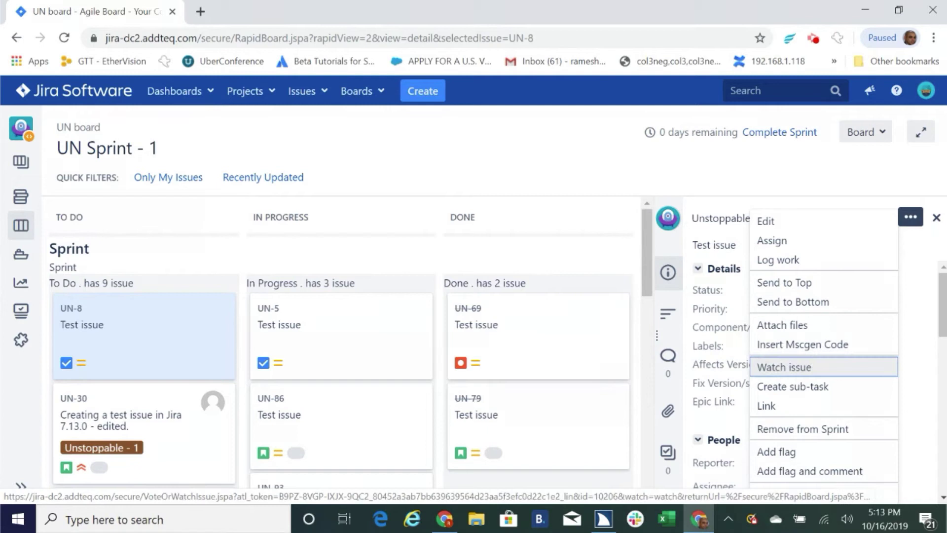
pyautogui.press('Down')
pyautogui.press('Down')
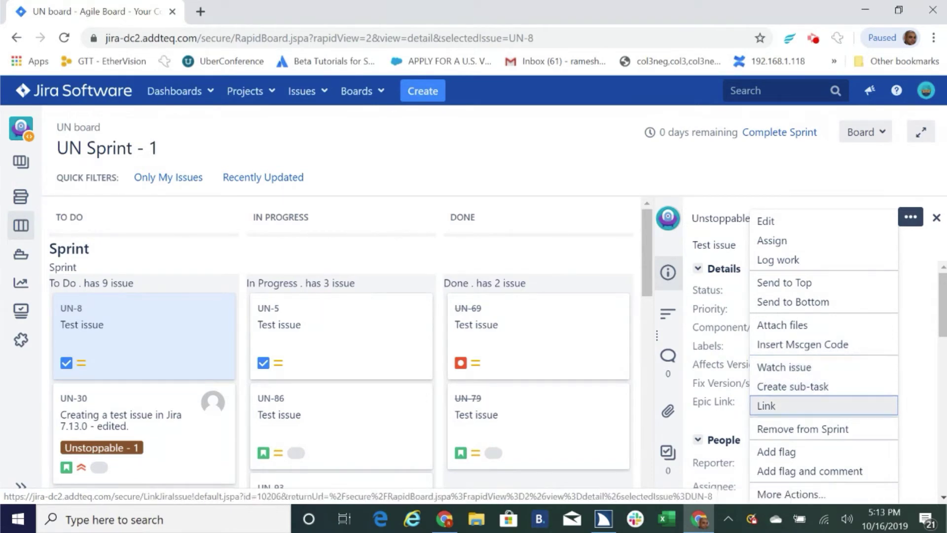
pyautogui.press('Down')
pyautogui.press('Down')
pyautogui.press('Down')
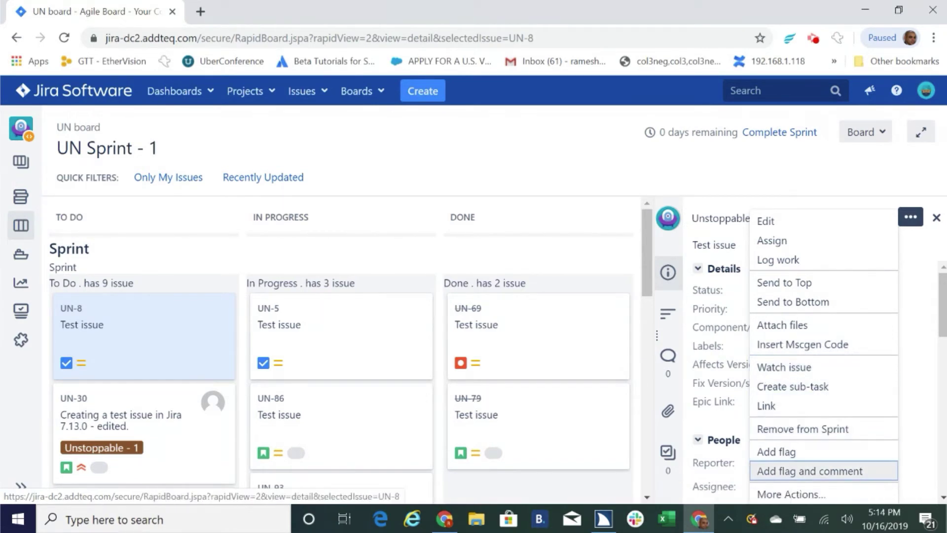
pyautogui.press('Down')
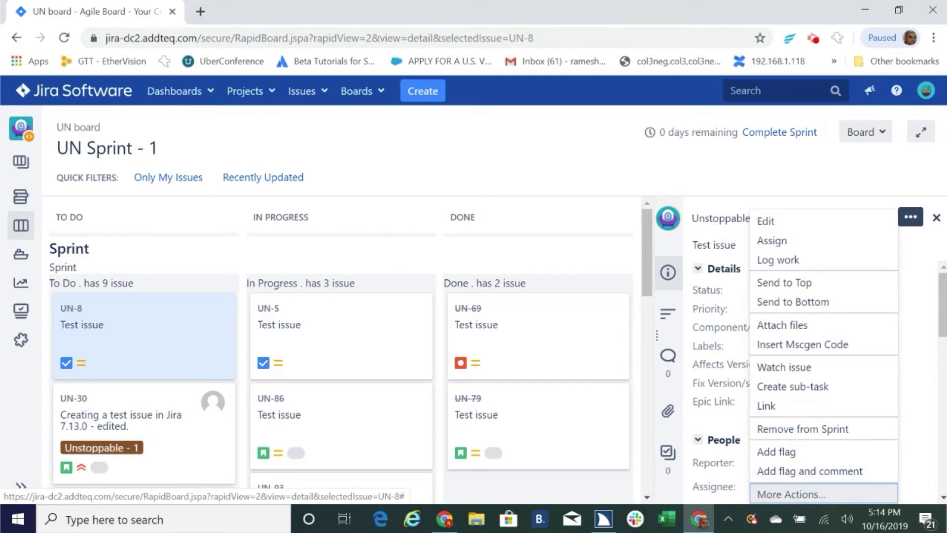
pyautogui.press('Return')
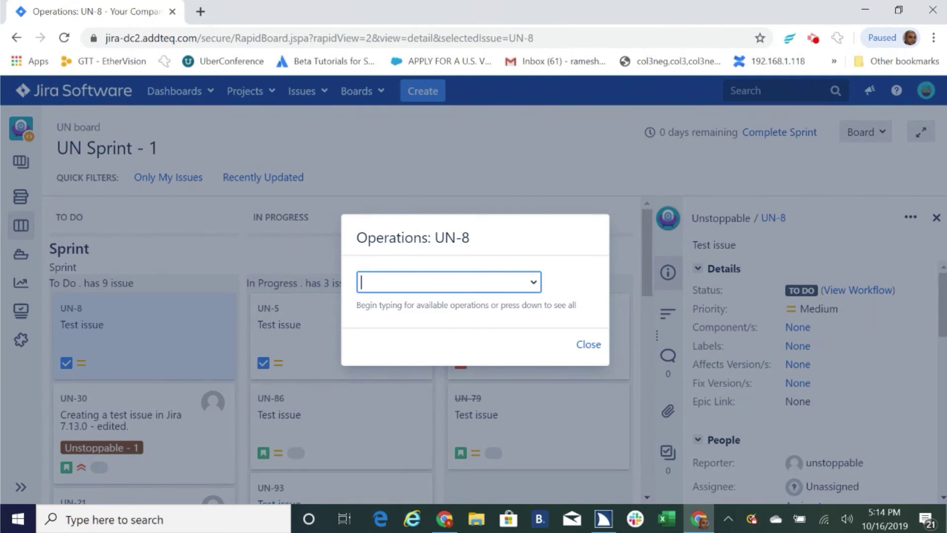
pyautogui.write('in')
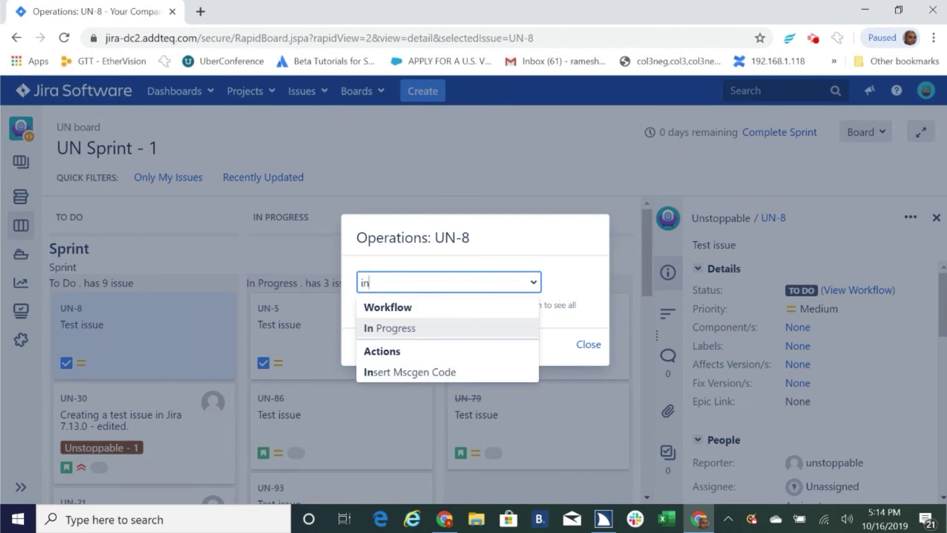
# Apply the In Progress transition to UN-8 from the 'in' suggestions.
pyautogui.press('Down')
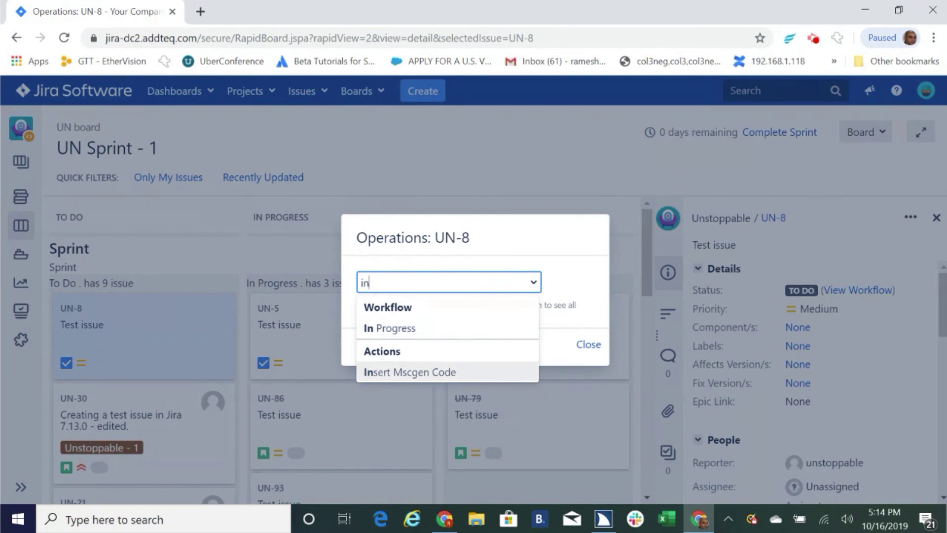
pyautogui.press('Up')
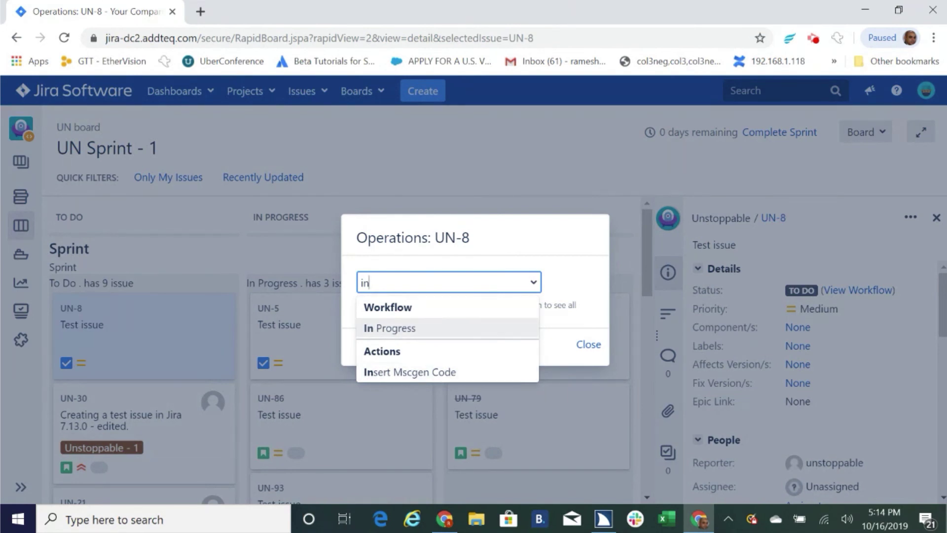
pyautogui.press('Return')
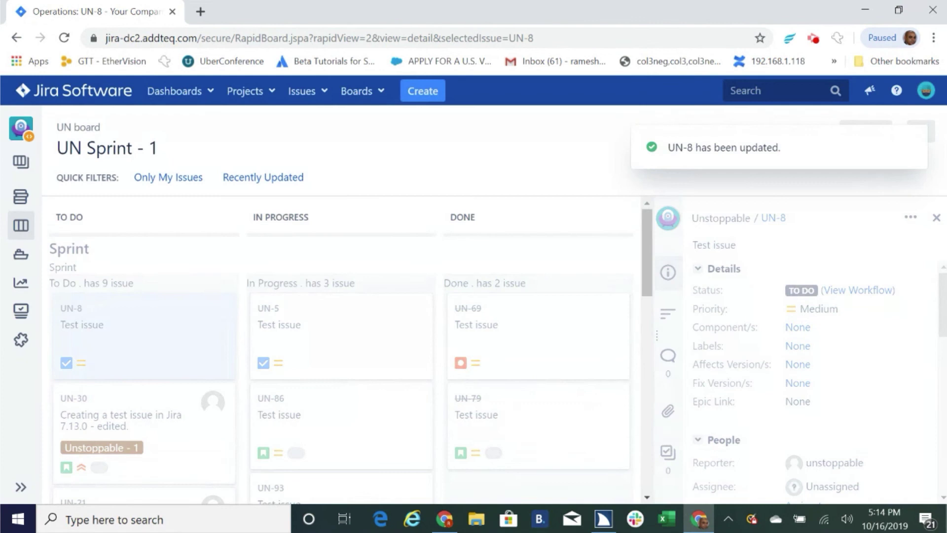